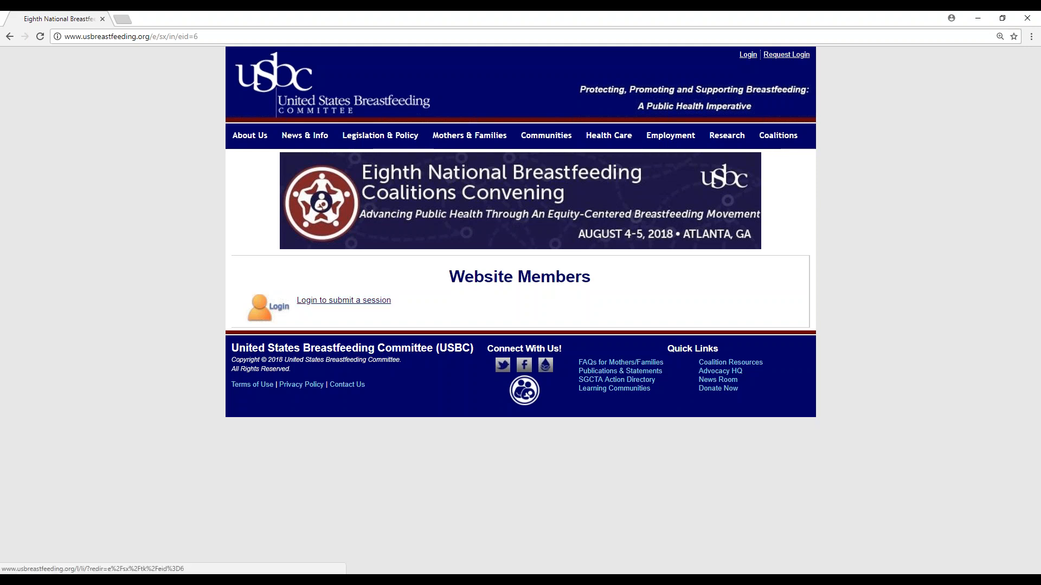
# - Log in to submit a session and start a proposal for the Breakout Panel Session track
pyautogui.click(344, 300)
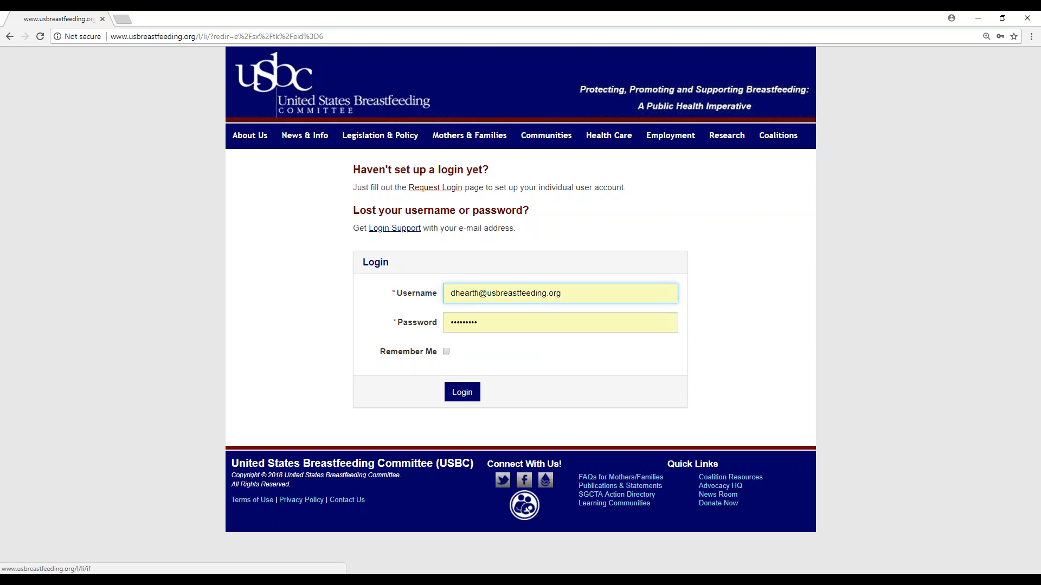
pyautogui.click(466, 396)
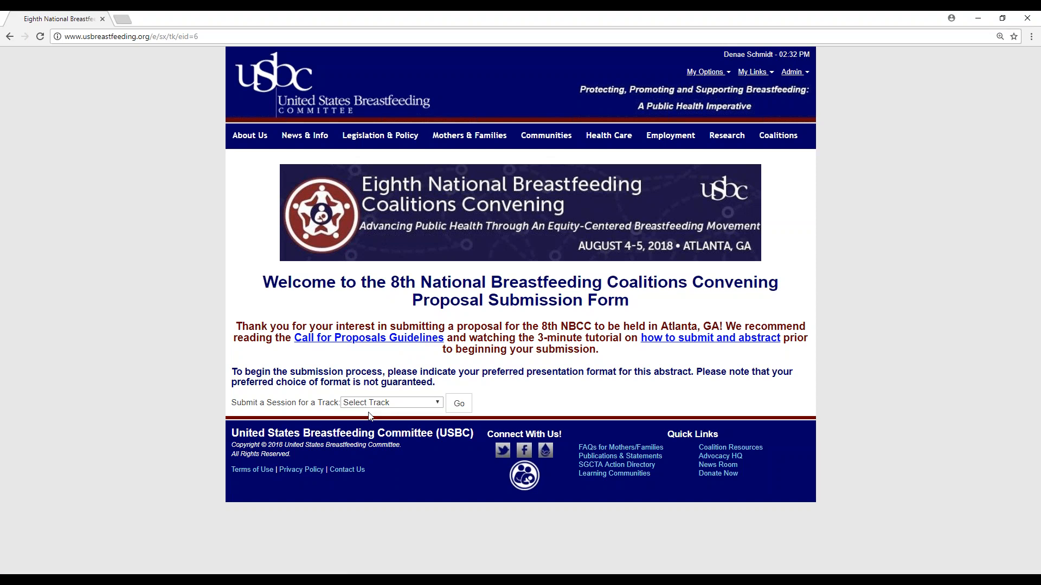
pyautogui.click(390, 404)
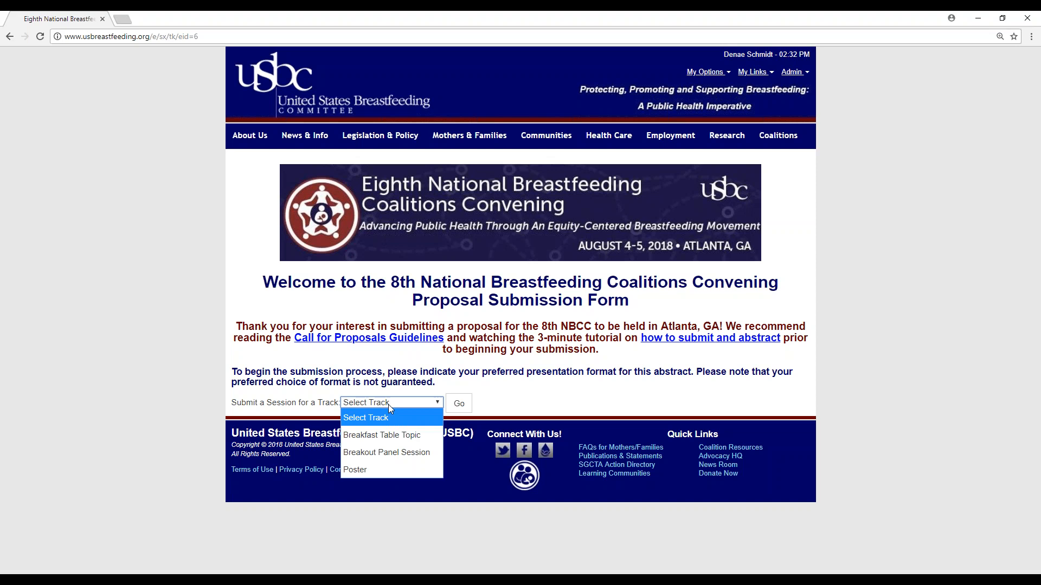
pyautogui.click(389, 452)
pyautogui.click(459, 405)
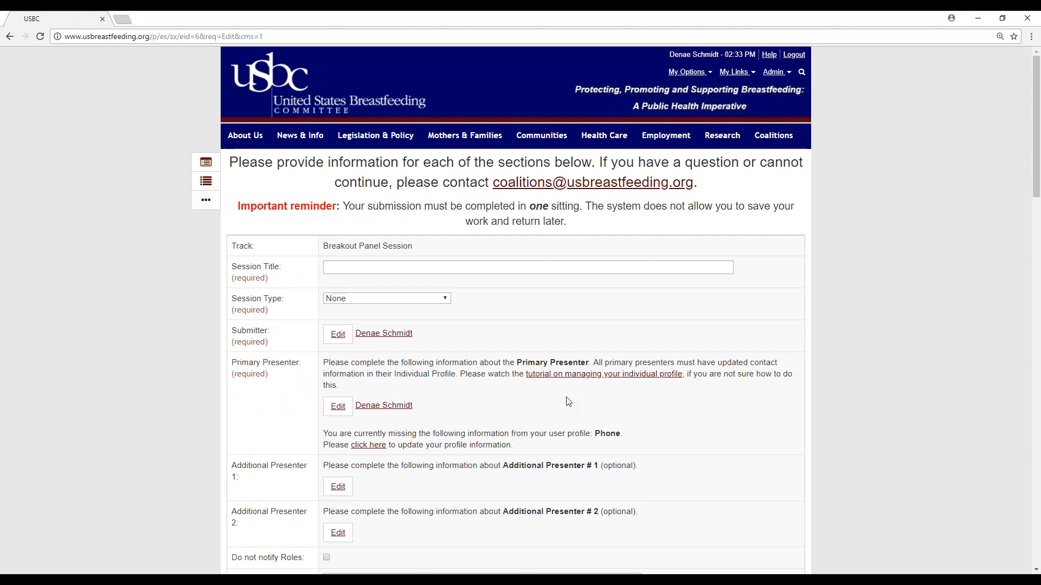
# - Review the available session types and the primary presenter section of the submission form
pyautogui.click(413, 299)
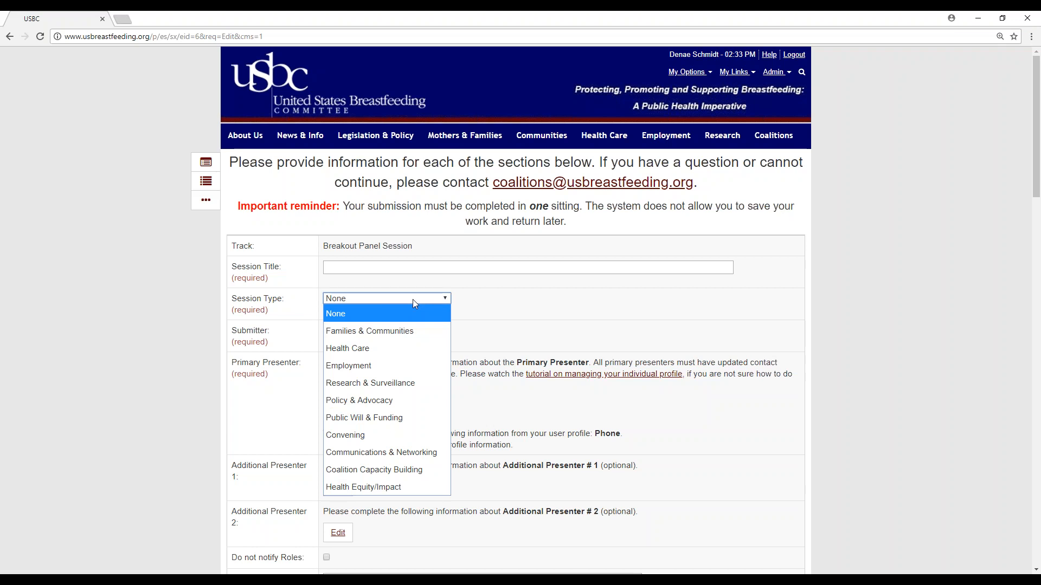
pyautogui.click(412, 299)
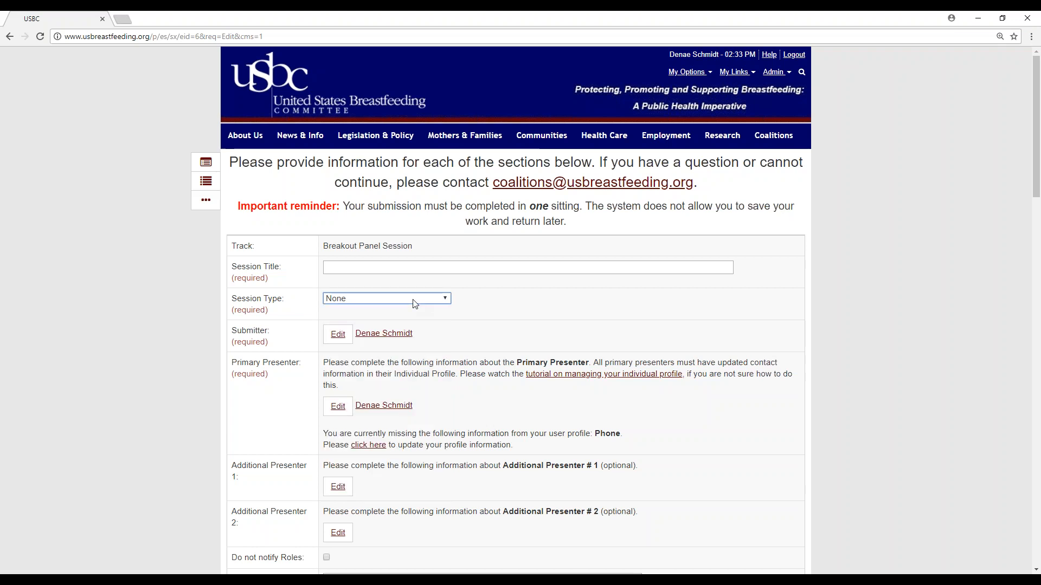
pyautogui.scroll(-1, 457, 414)
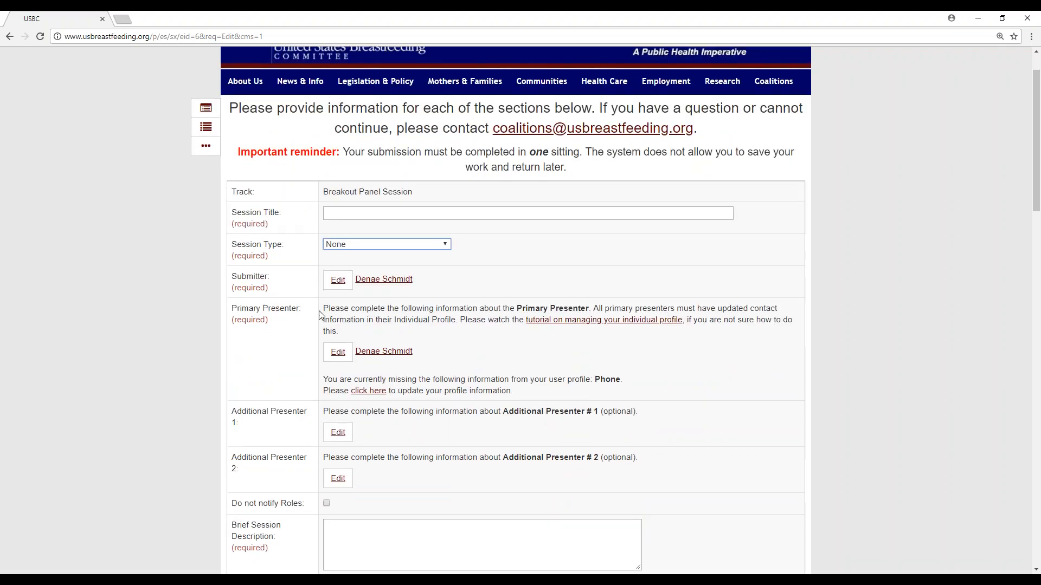
pyautogui.moveTo(390, 352)
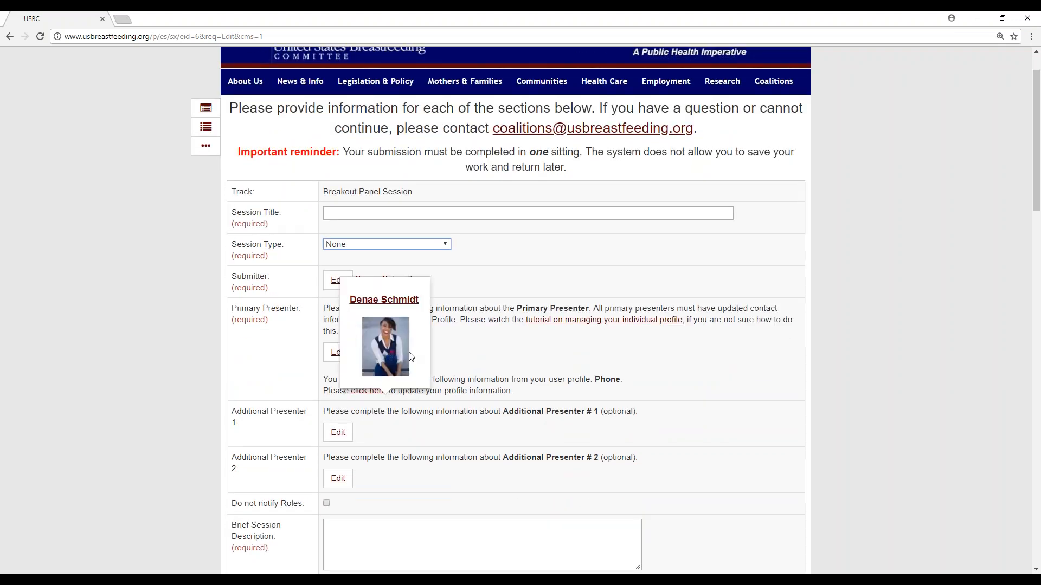
pyautogui.click(519, 361)
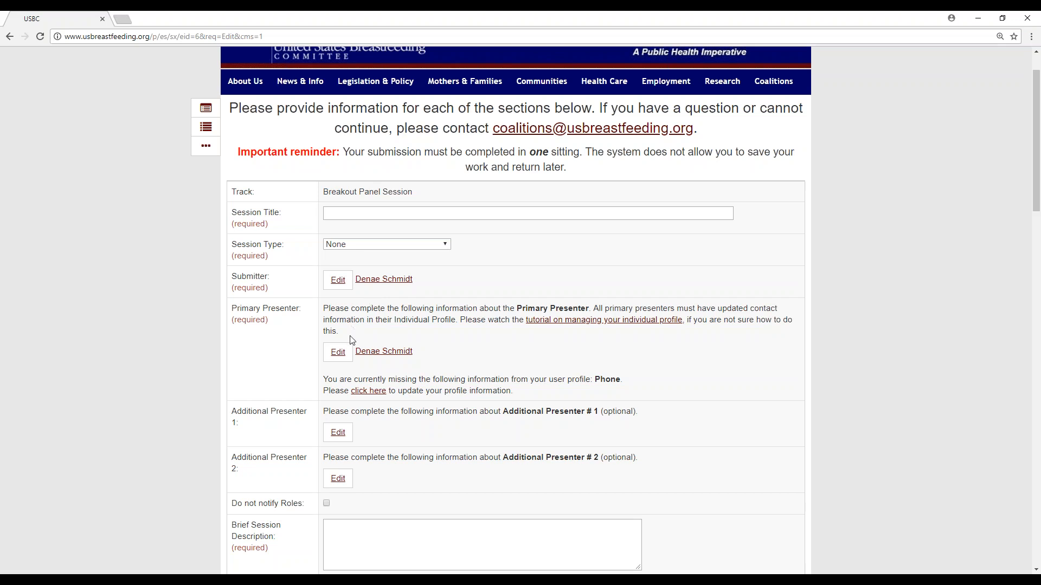
# - Open the primary presenter for editing and browse the website members of the United States Breastfeeding Committee
pyautogui.click(340, 356)
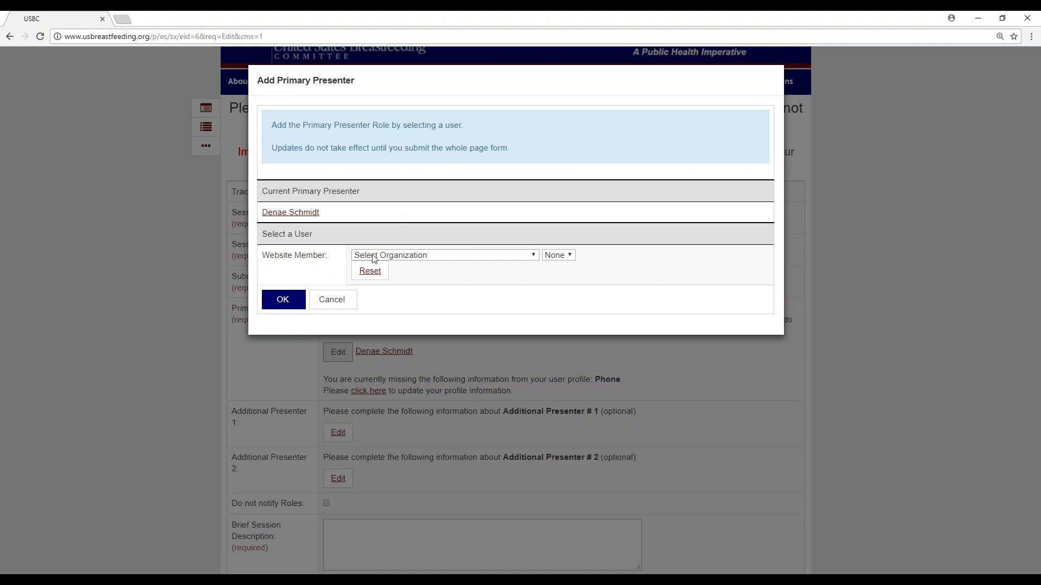
pyautogui.click(409, 257)
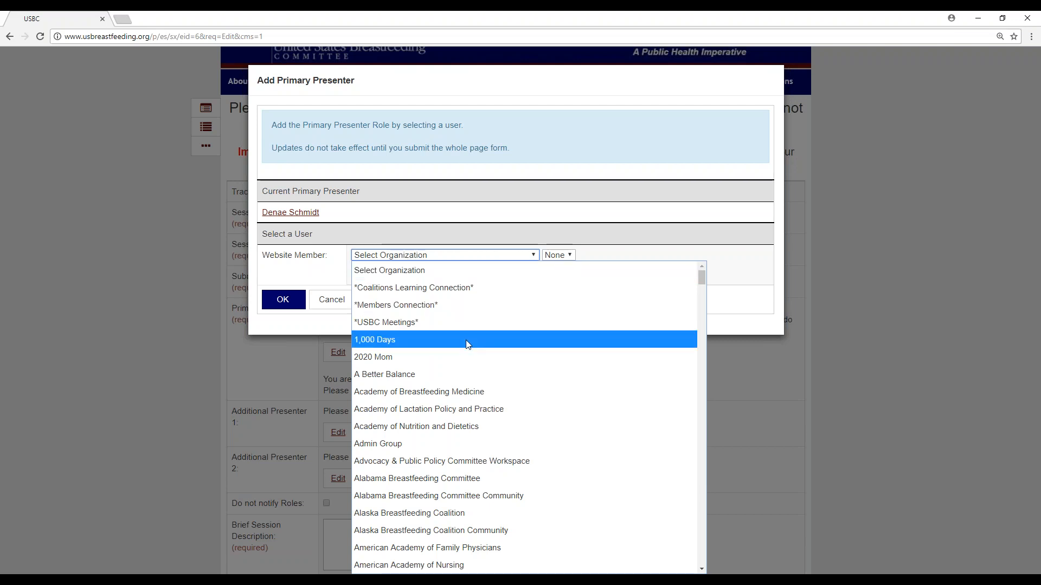
pyautogui.write('un')
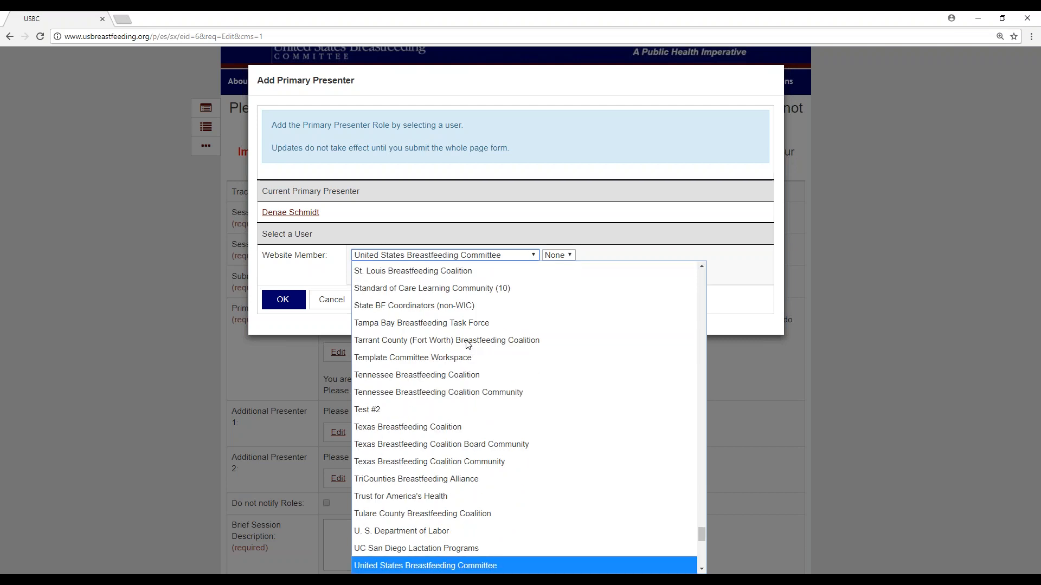
pyautogui.press('Return')
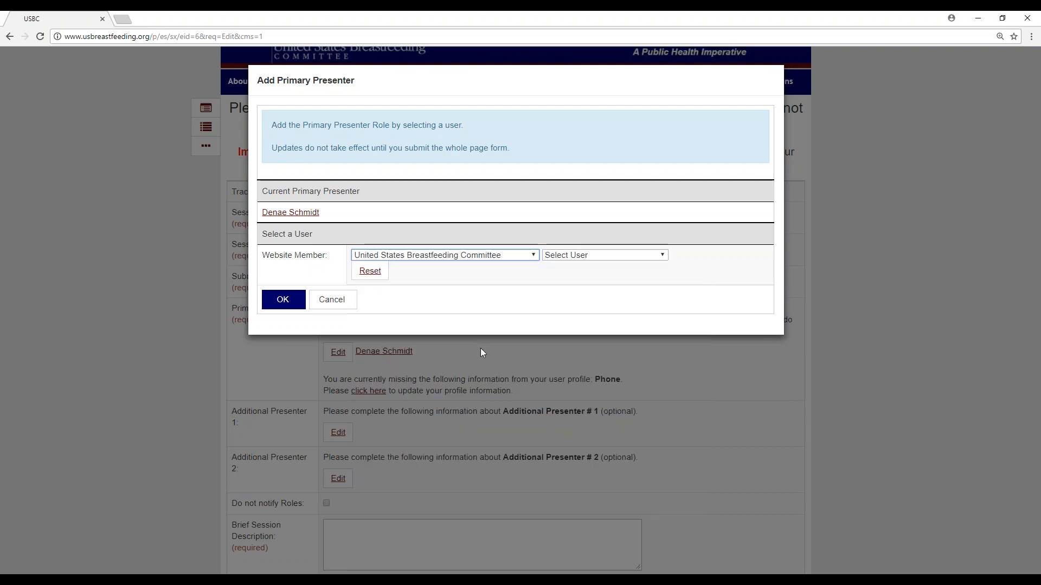
pyautogui.click(578, 258)
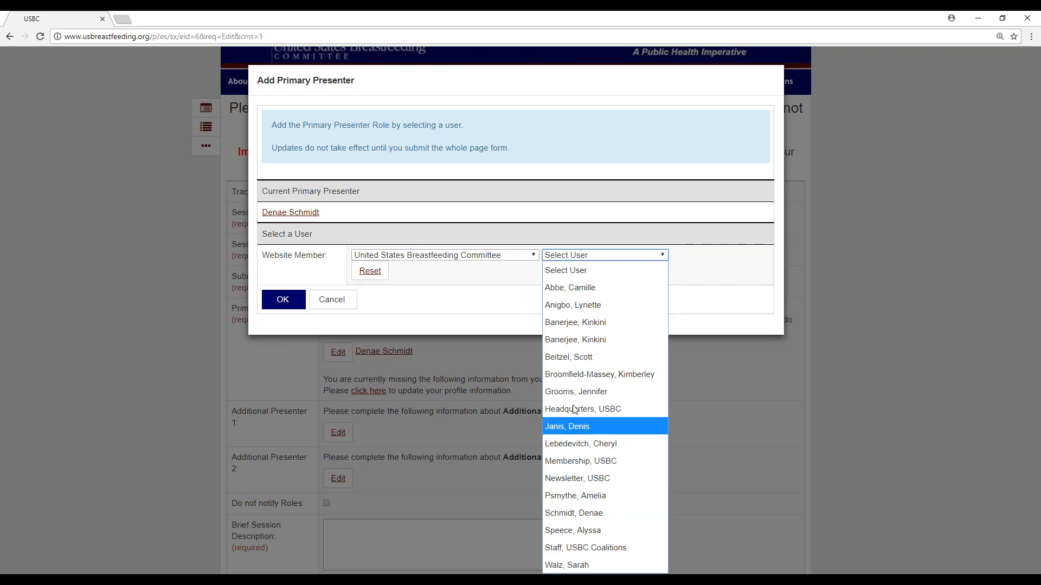
pyautogui.click(499, 277)
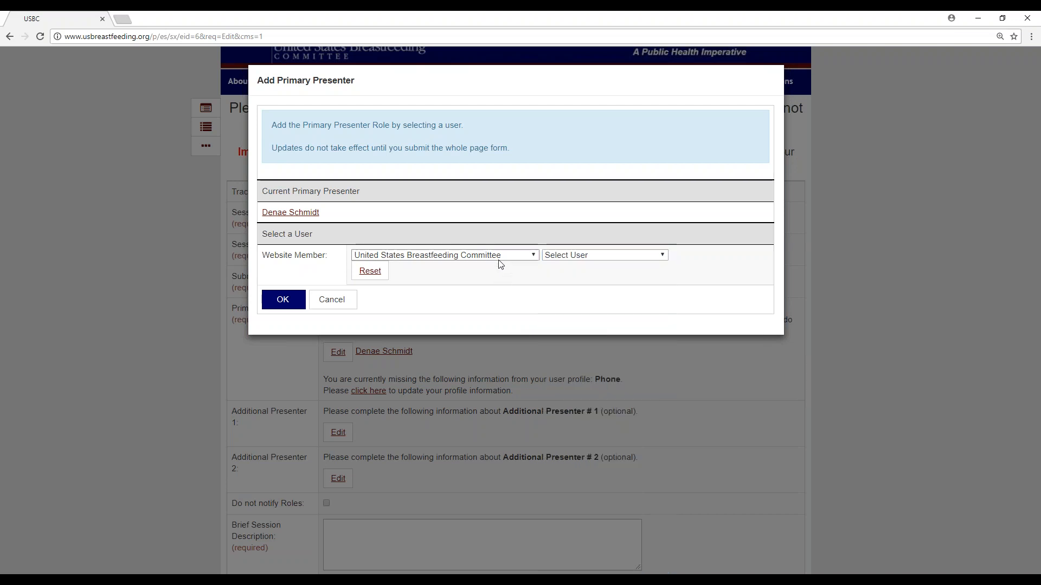
# - Browse the Individual User members under the letter C for primary presenter, and cancel the presenter change
pyautogui.click(499, 260)
pyautogui.write('in')
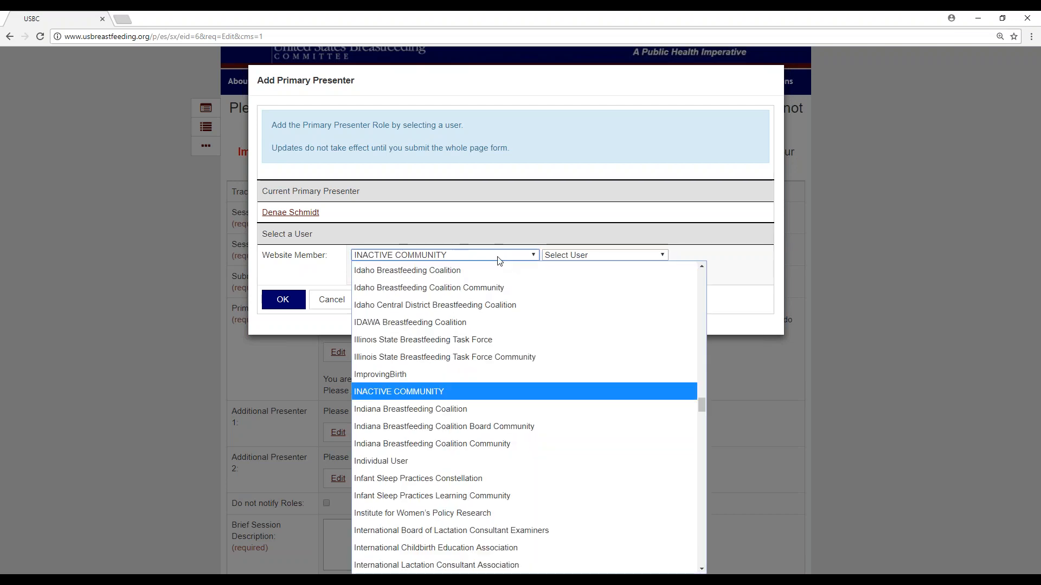
pyautogui.write('dividual User')
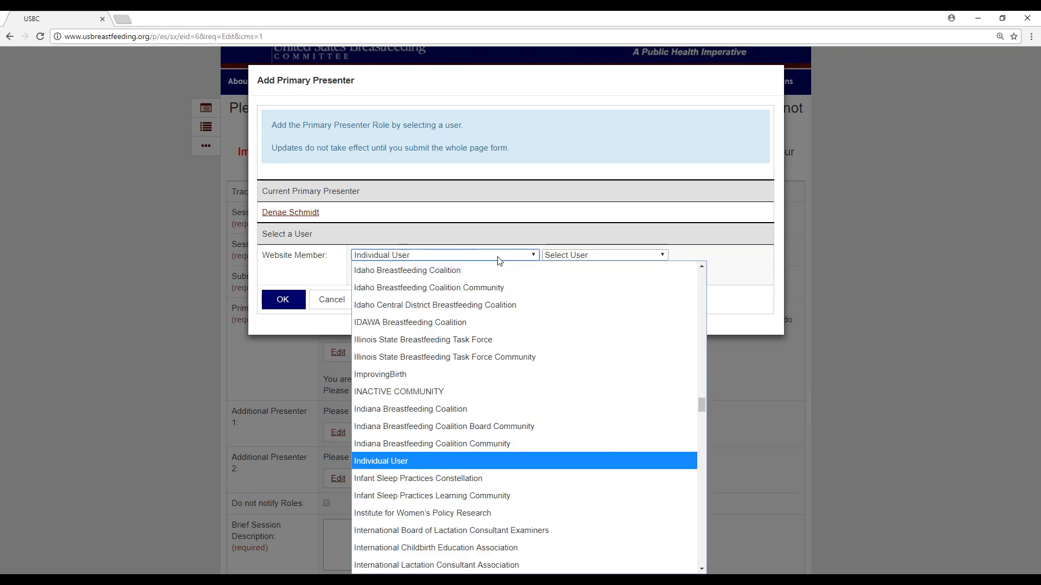
pyautogui.click(499, 261)
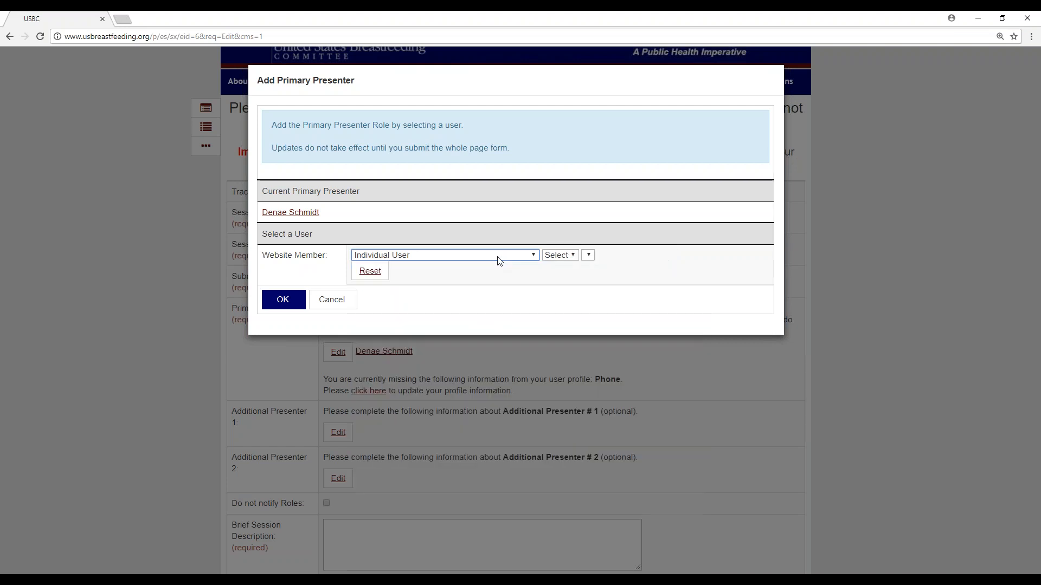
pyautogui.click(548, 257)
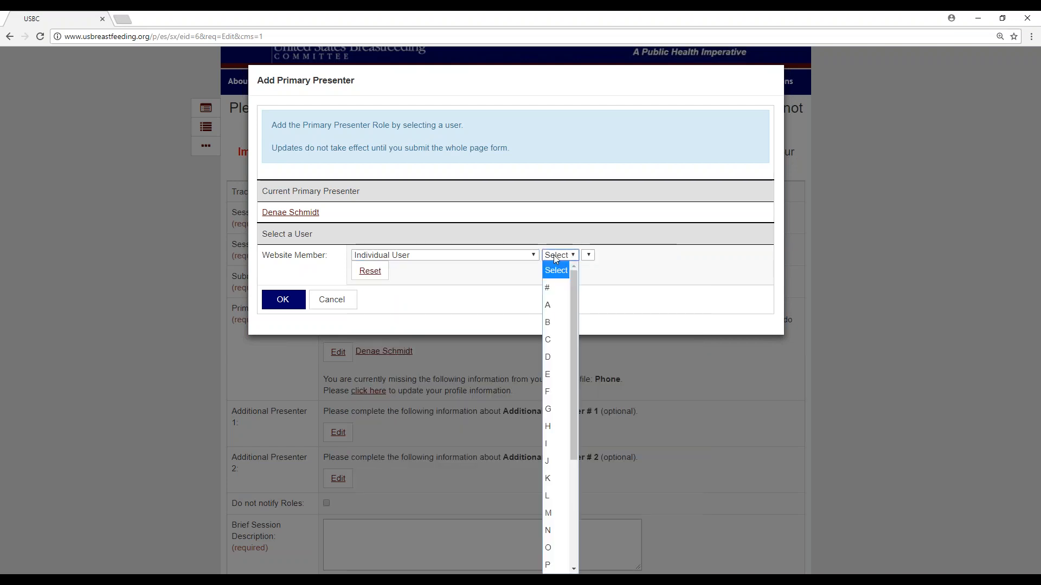
pyautogui.click(558, 346)
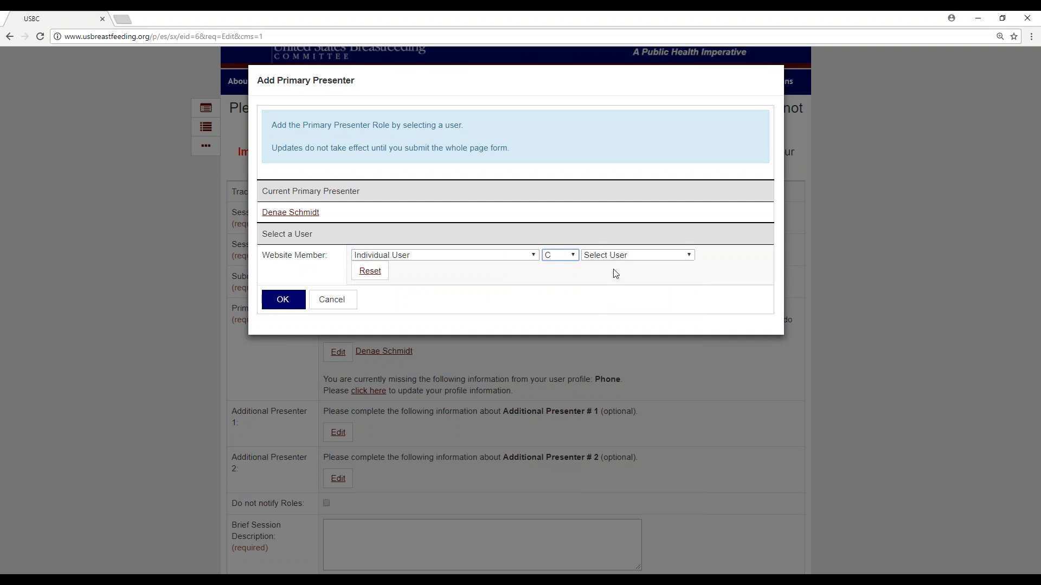
pyautogui.click(616, 256)
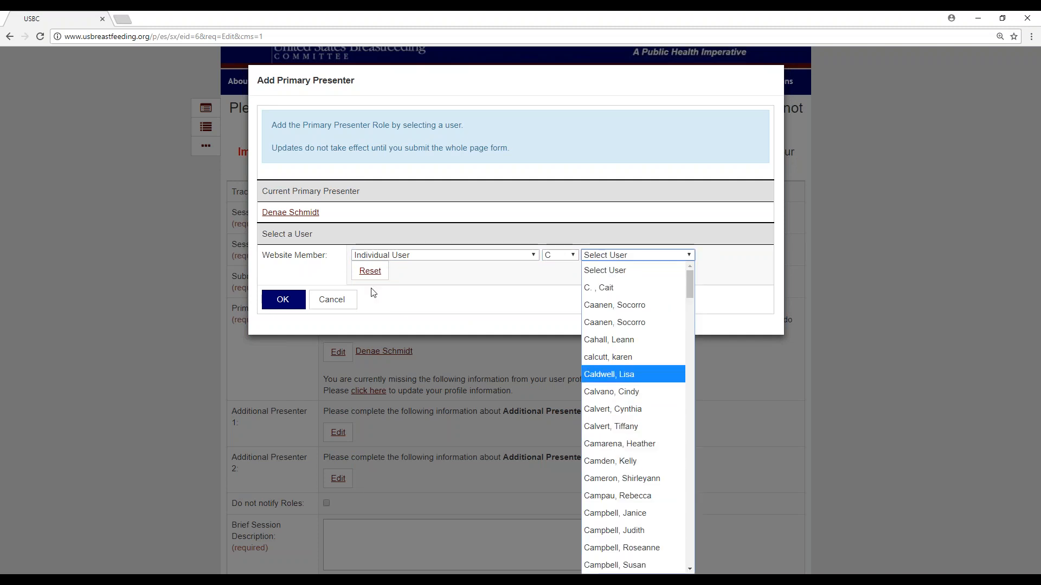
pyautogui.click(339, 301)
# - Examine the member selection and manual entry fields for Additional Presenter 1, and close them without adding anyone
pyautogui.scroll(-1, 515, 397)
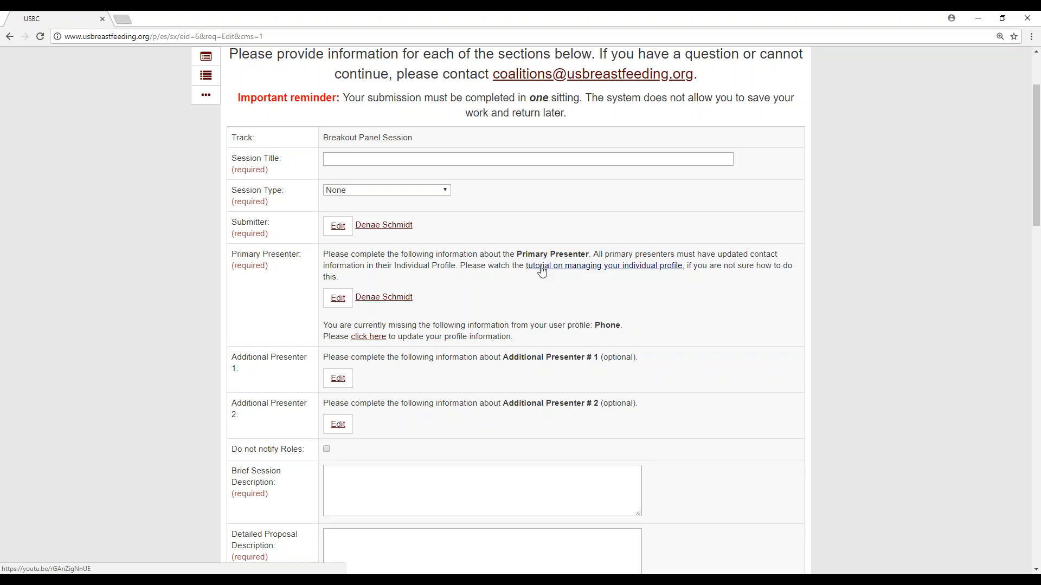
pyautogui.scroll(-3, 542, 271)
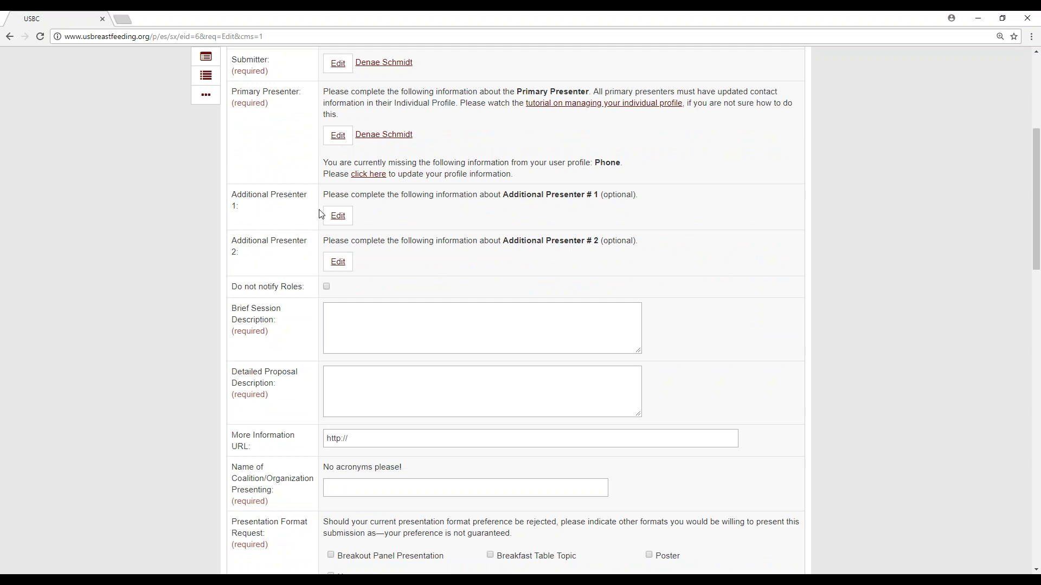
pyautogui.click(337, 216)
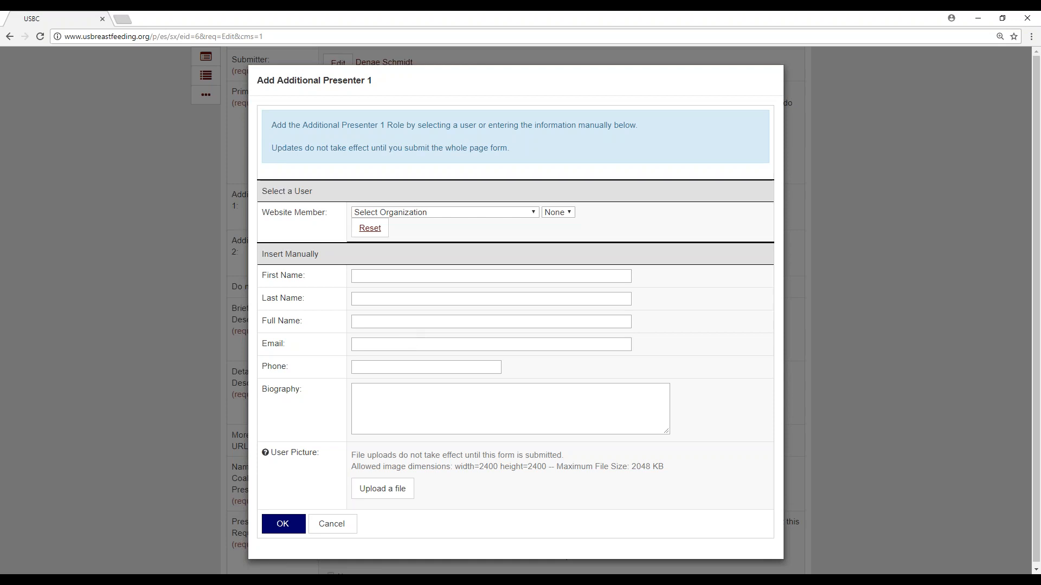
pyautogui.click(330, 526)
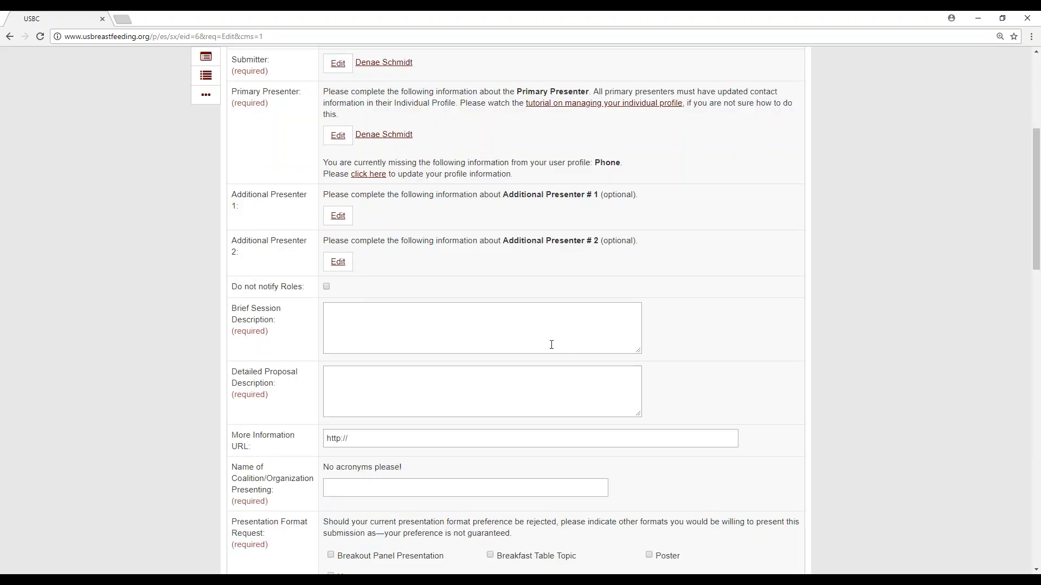
# - Examine the remaining form sections, from the session descriptions and learning objectives to presenter permissions and file uploads
pyautogui.scroll(-3, 551, 344)
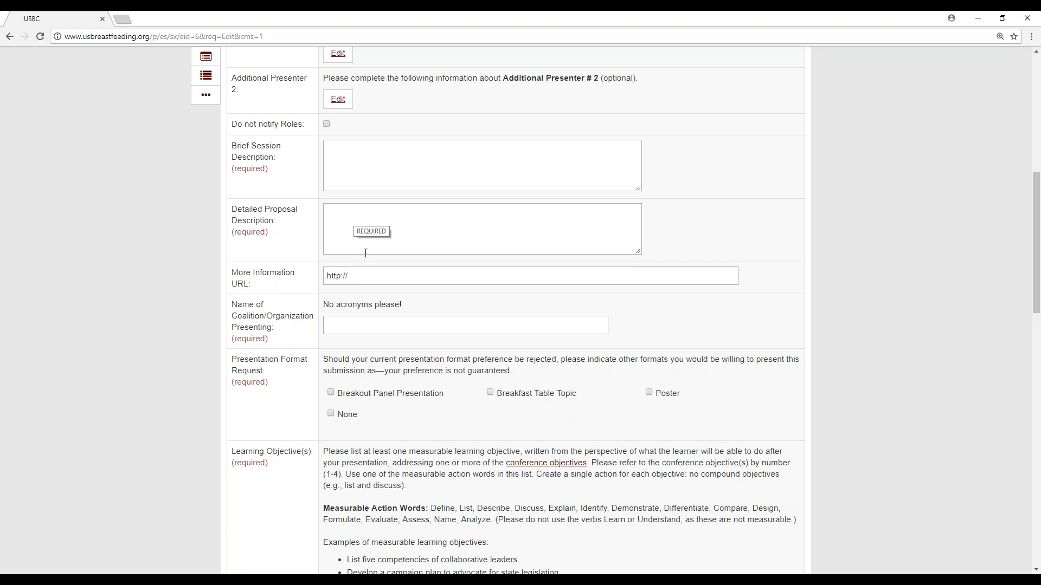
pyautogui.scroll(-3, 365, 253)
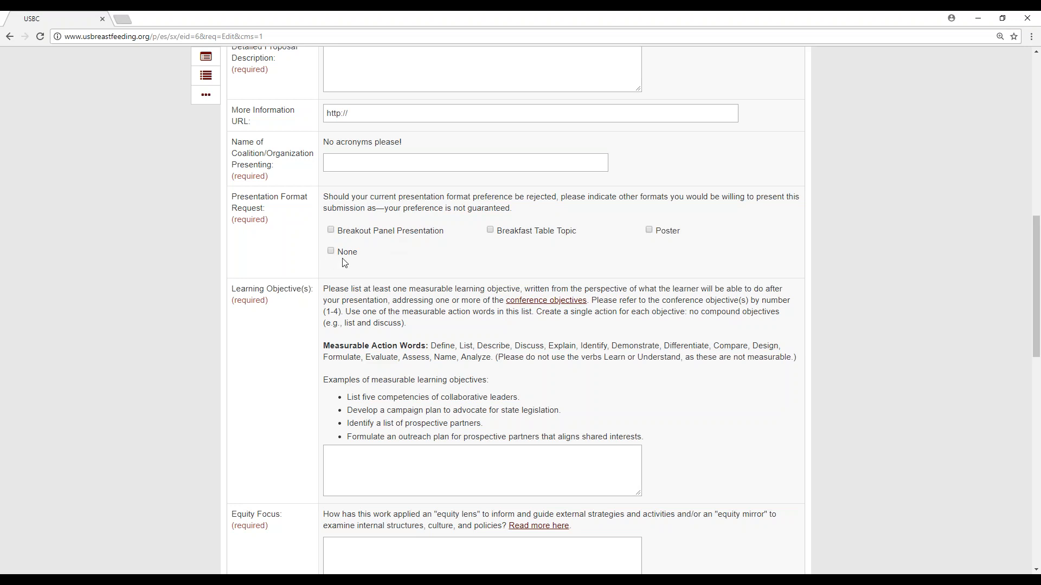
pyautogui.scroll(-4, 347, 266)
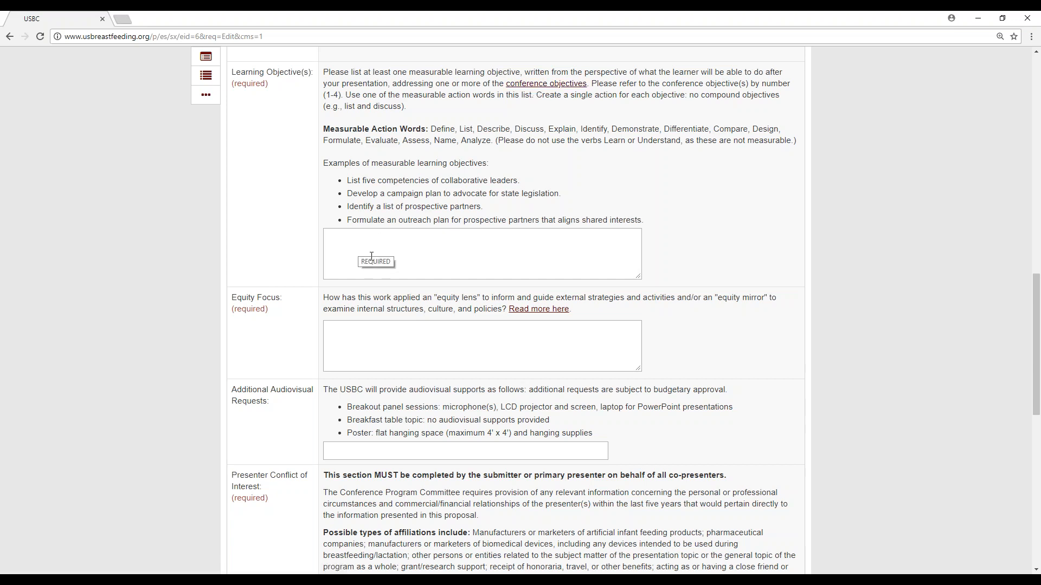
pyautogui.scroll(-3, 372, 256)
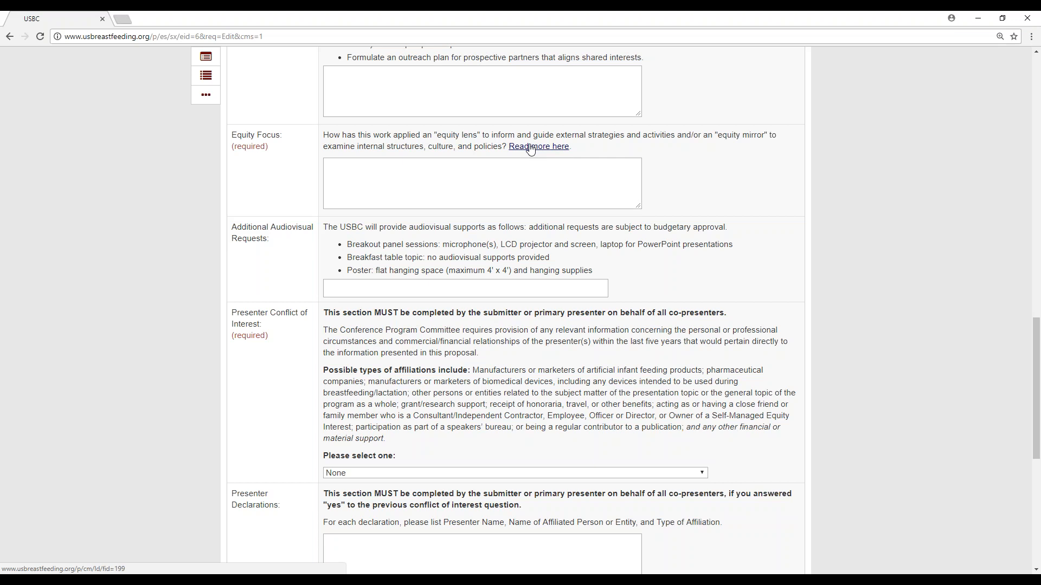
pyautogui.scroll(-2, 463, 300)
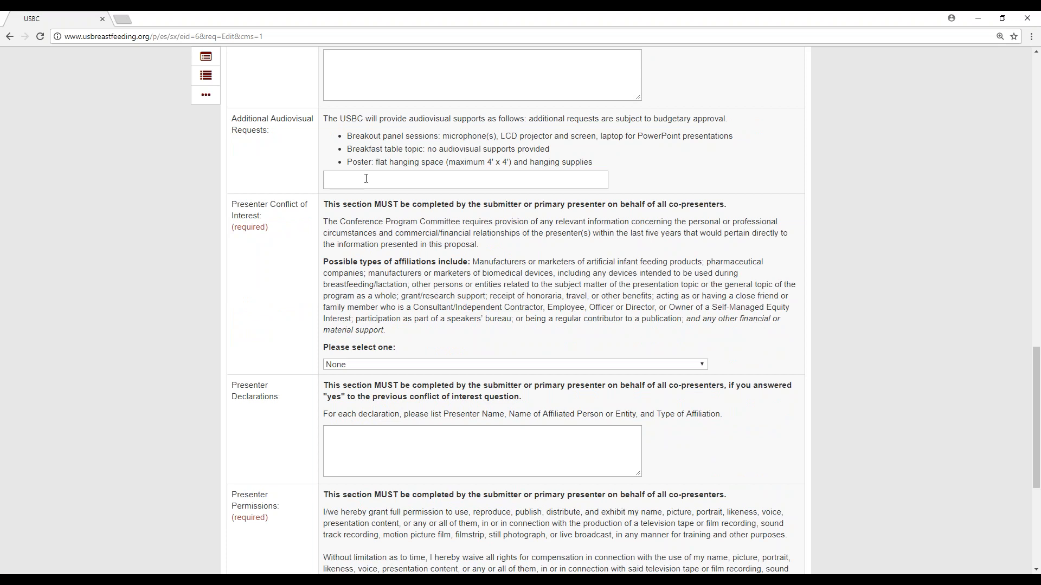
pyautogui.scroll(-1, 366, 183)
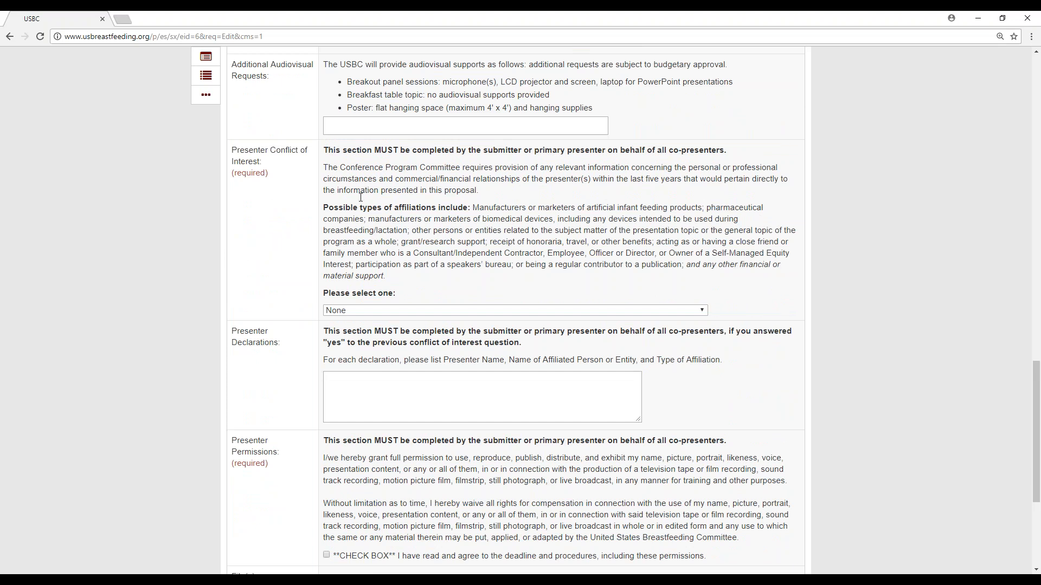
pyautogui.scroll(-3, 373, 401)
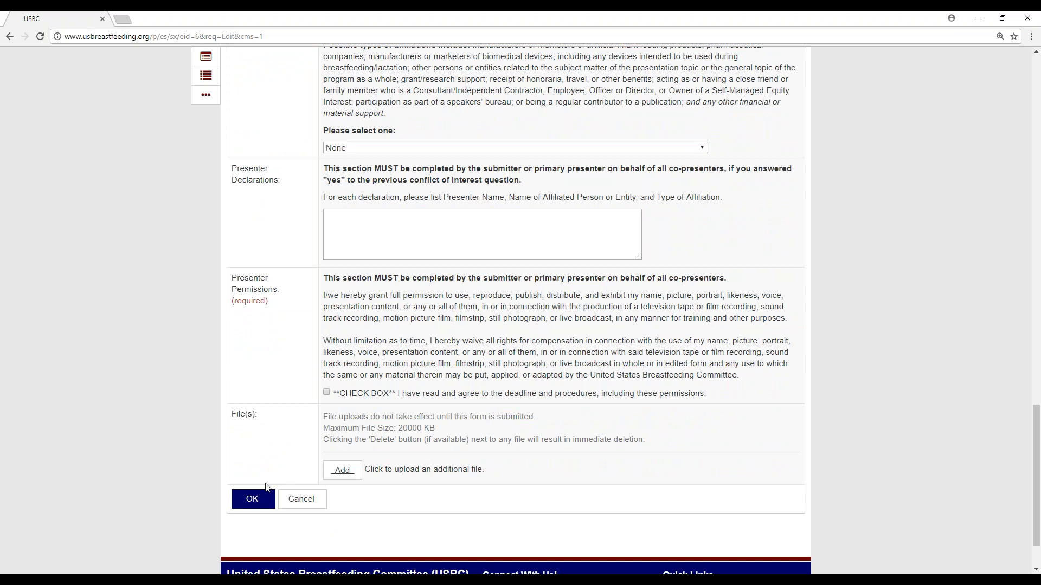
pyautogui.scroll(14, 622, 475)
pyautogui.scroll(10, 596, 281)
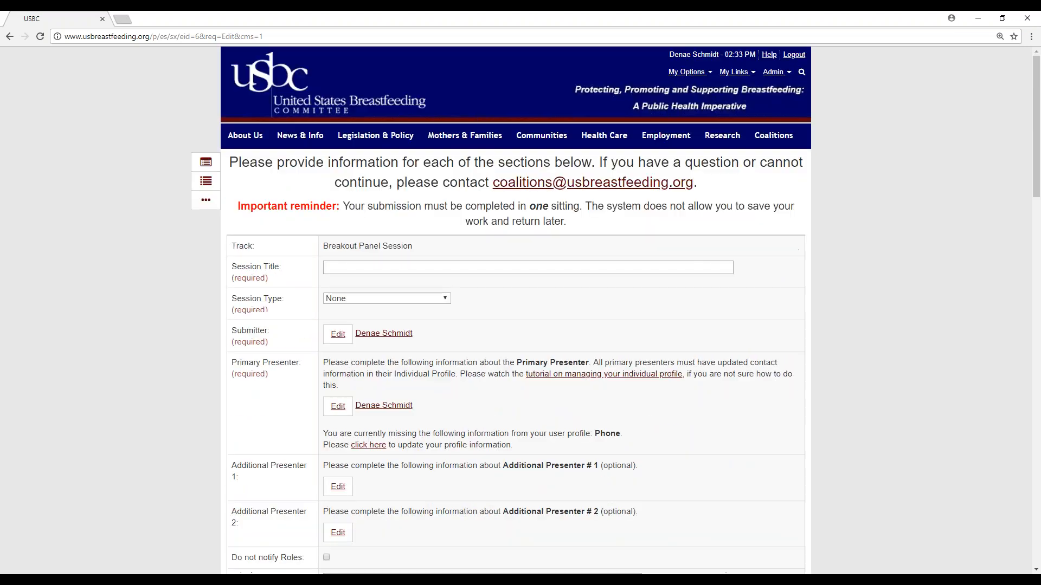